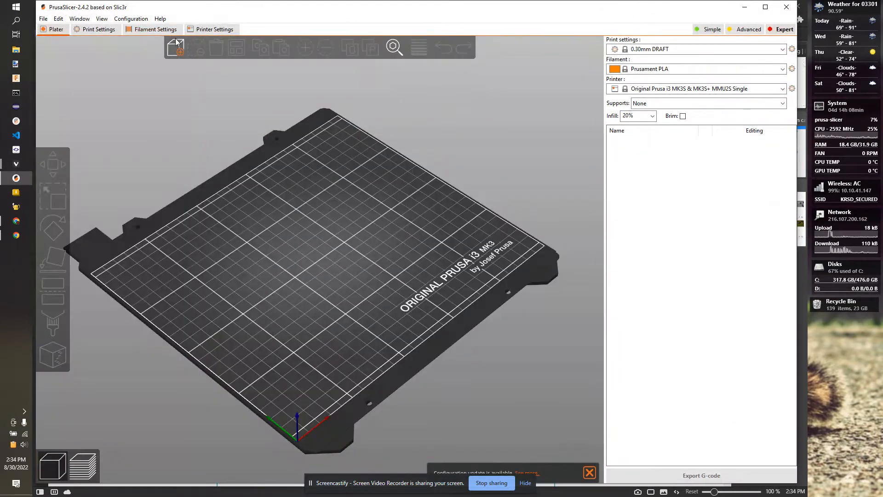
# Import Cat.stl from the Downloads folder onto the print bed.
pyautogui.click(178, 43)
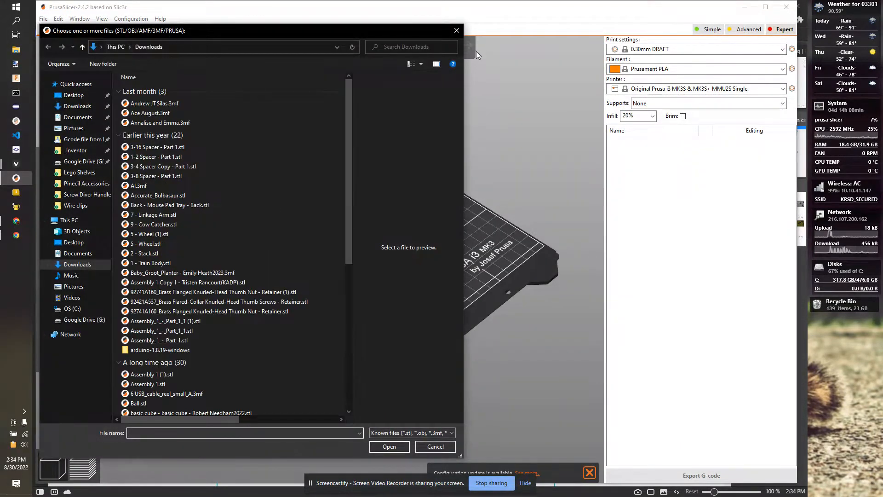
pyautogui.click(456, 30)
pyautogui.click(173, 48)
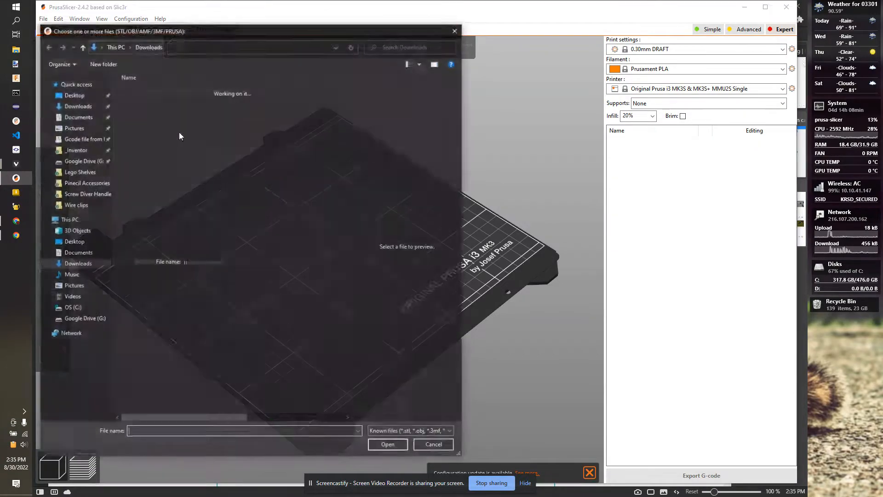
pyautogui.click(138, 122)
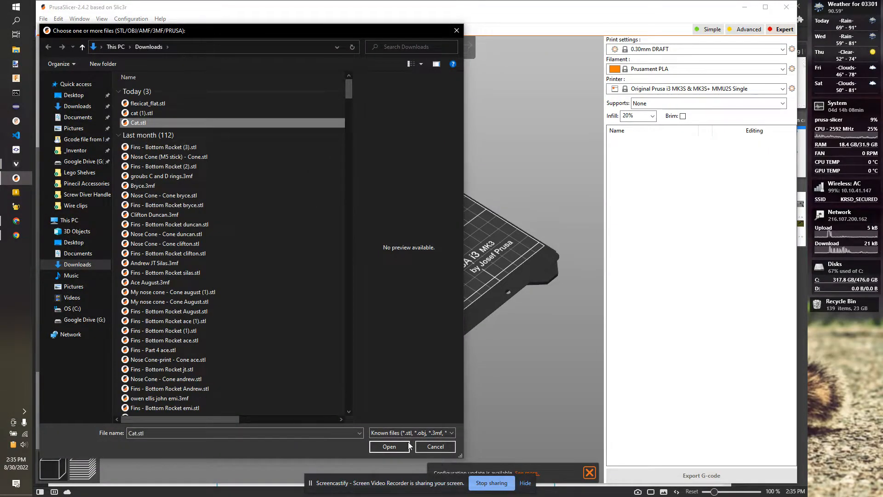
pyautogui.click(385, 442)
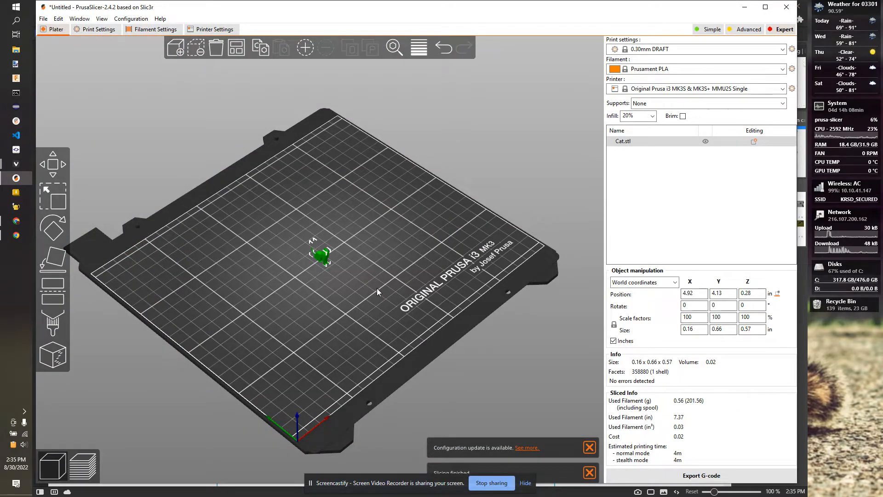
# Examine the small cat model on the bed and its sliced layer preview with the 0.30mm DRAFT settings.
pyautogui.scroll(5, 344, 270)
pyautogui.scroll(-5, 344, 269)
pyautogui.scroll(5, 344, 270)
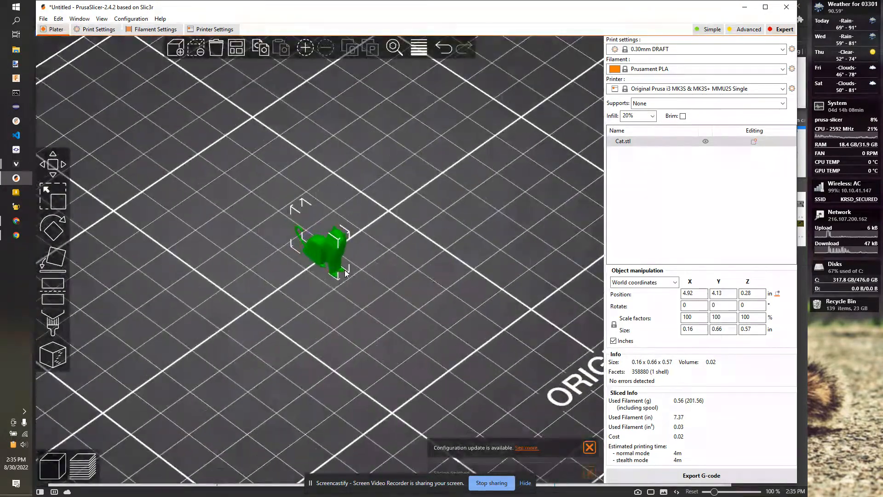
pyautogui.moveTo(421, 269); pyautogui.dragTo(345, 252)
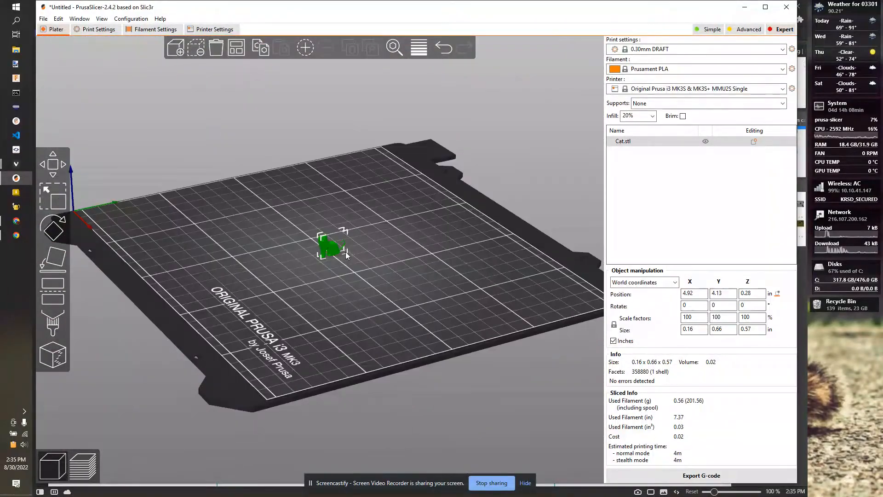
pyautogui.scroll(5, 346, 251)
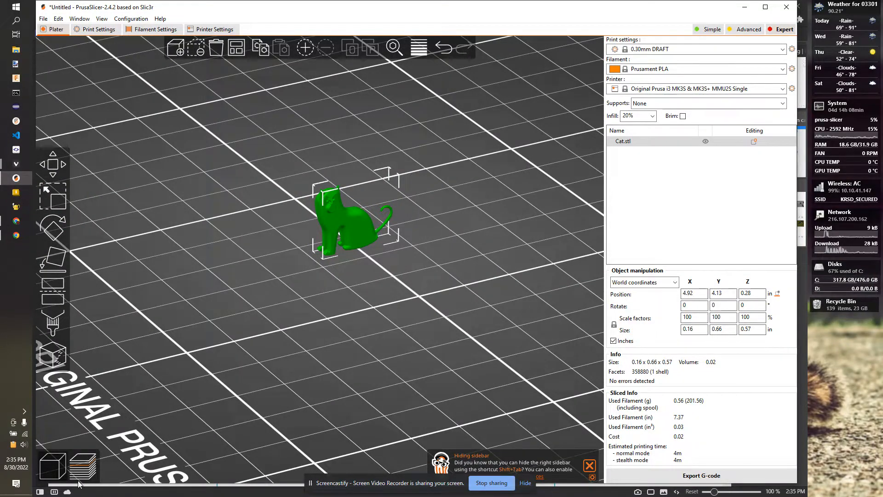
pyautogui.click(82, 465)
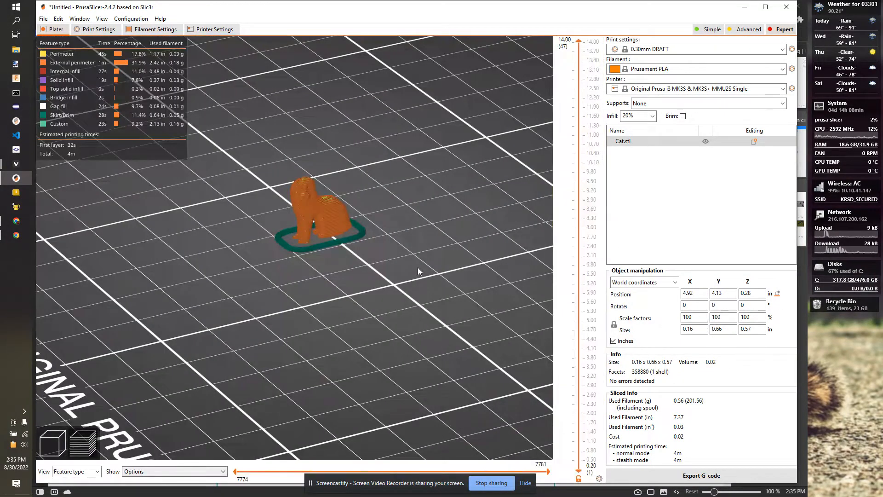
pyautogui.scroll(5, 369, 240)
pyautogui.moveTo(369, 241); pyautogui.dragTo(423, 285)
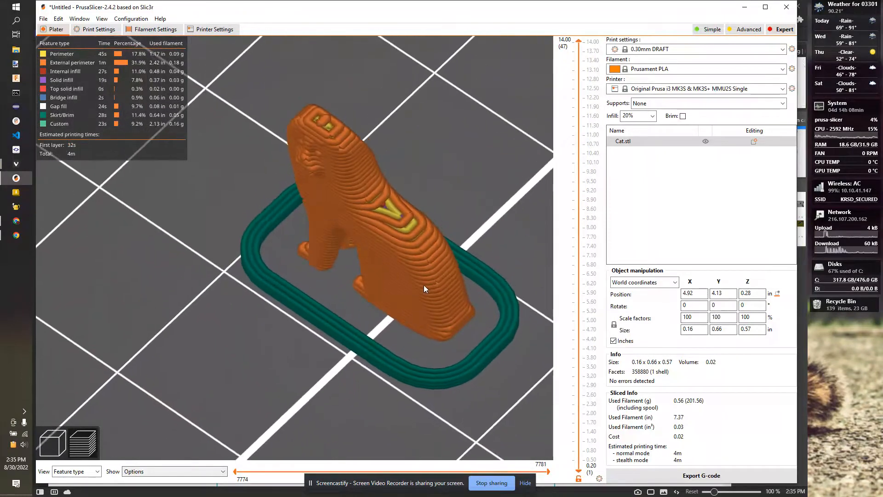
pyautogui.moveTo(424, 288); pyautogui.dragTo(290, 201, button='right')
# Switch the print settings to the 0.10mm DETAIL preset and return to the 3D editor view.
pyautogui.click(688, 49)
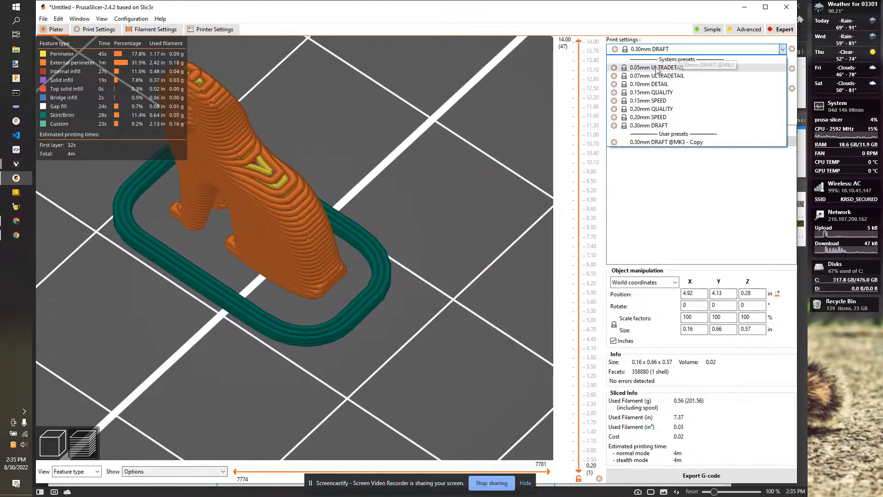
pyautogui.click(653, 73)
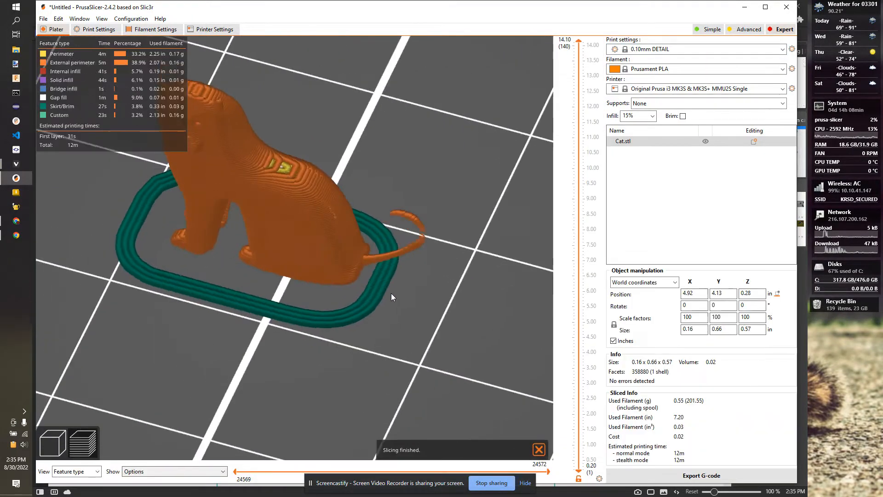
pyautogui.click(64, 446)
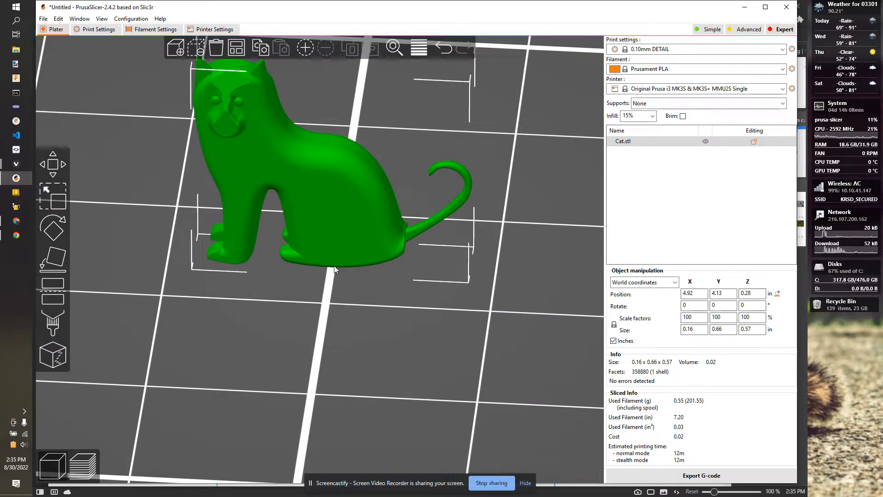
pyautogui.moveTo(333, 266); pyautogui.dragTo(575, 299)
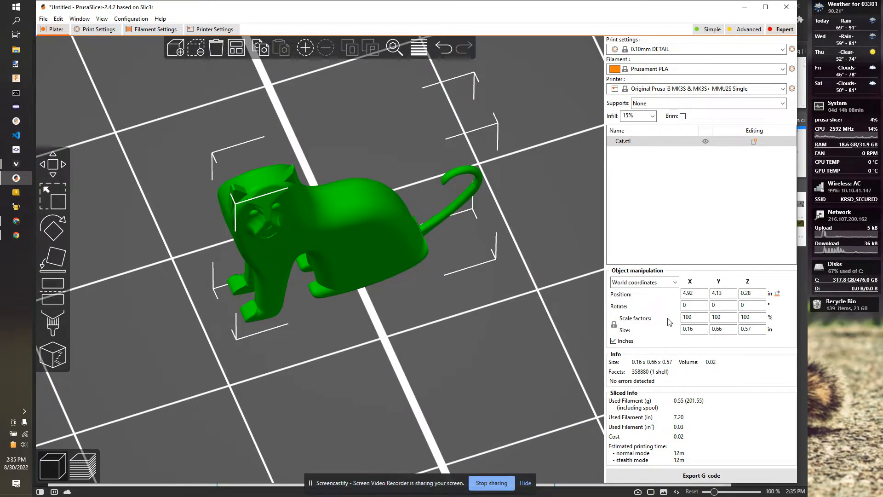
# Scale the cat uniformly by setting its Y size to 2 in.
pyautogui.click(729, 318)
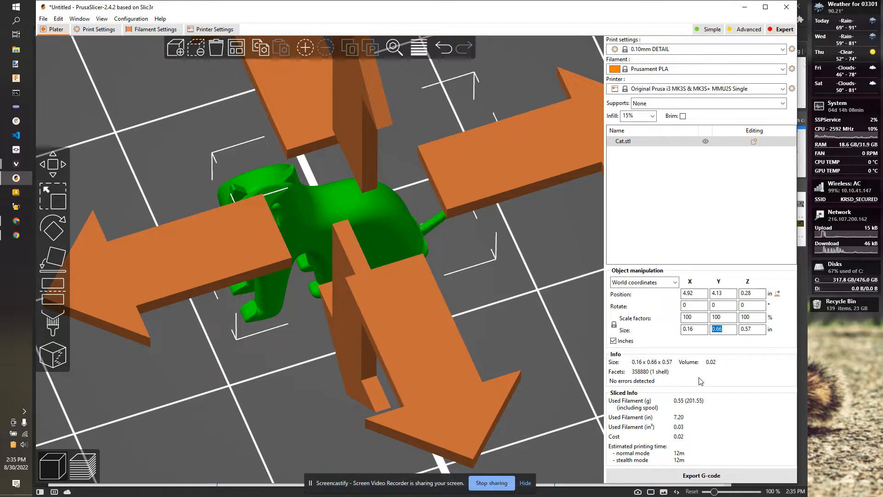
pyautogui.press('Return')
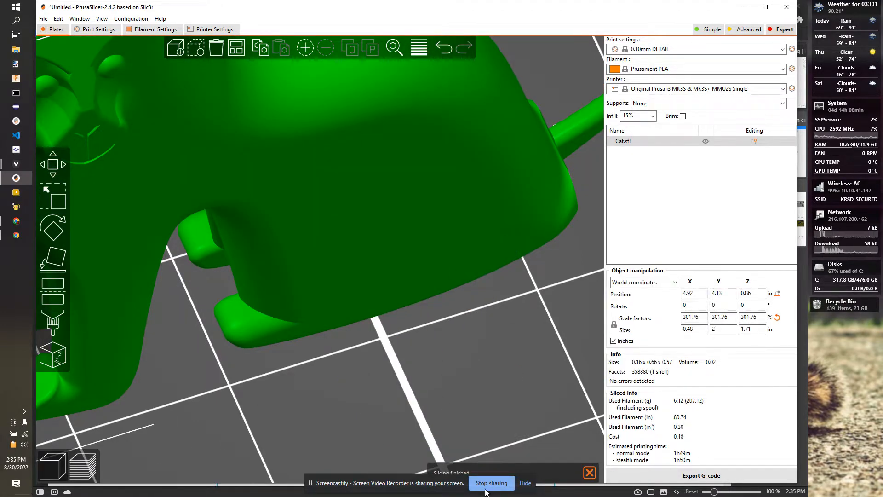
pyautogui.scroll(-6, 460, 366)
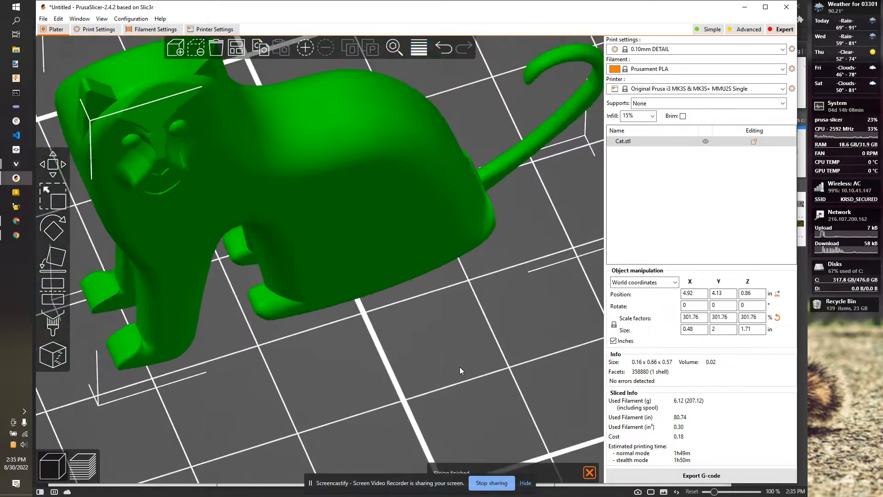
pyautogui.moveTo(436, 322); pyautogui.dragTo(429, 285)
pyautogui.moveTo(432, 318); pyautogui.dragTo(431, 384, button='right')
pyautogui.scroll(-3, 431, 385)
pyautogui.moveTo(431, 385); pyautogui.dragTo(399, 334)
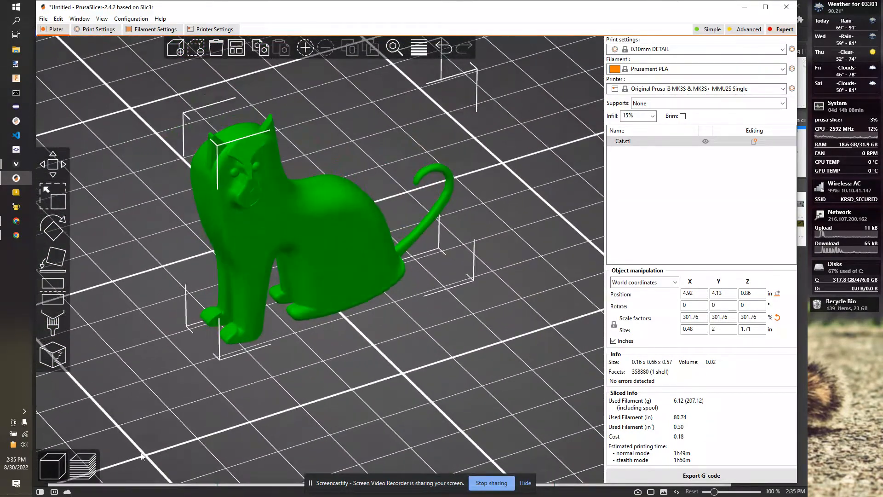
# Examine the enlarged cat's sliced preview from several angles, checking the chin, back and curled tail for overhangs.
pyautogui.click(83, 465)
pyautogui.moveTo(330, 282); pyautogui.dragTo(418, 360)
pyautogui.scroll(5, 418, 360)
pyautogui.scroll(5, 379, 228)
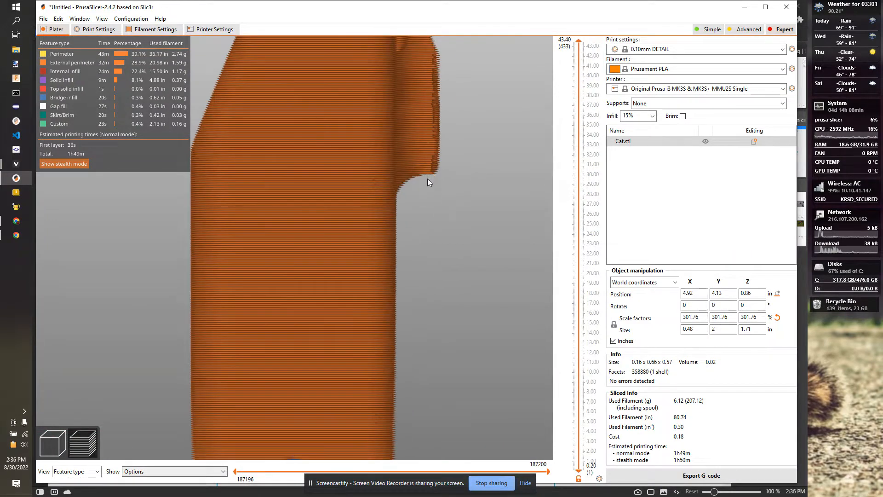
pyautogui.moveTo(432, 180); pyautogui.dragTo(420, 168)
pyautogui.scroll(-8, 451, 214)
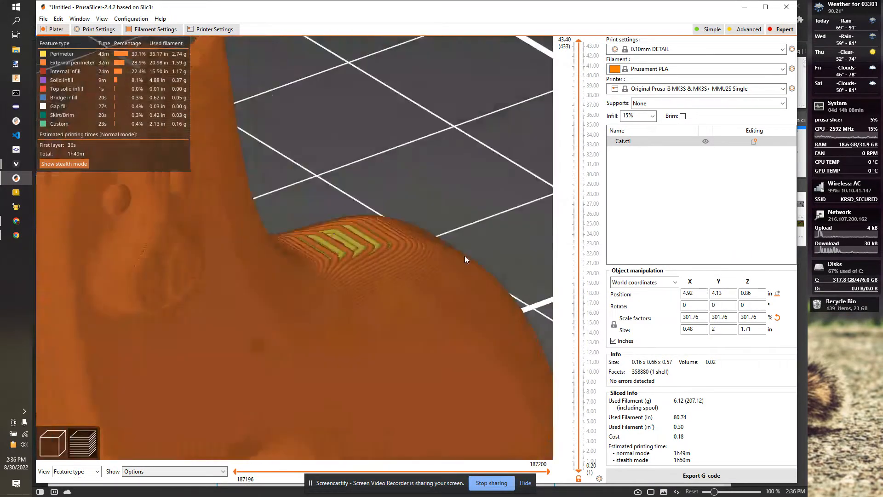
pyautogui.moveTo(466, 276); pyautogui.dragTo(487, 317)
pyautogui.scroll(6, 466, 299)
pyautogui.moveTo(465, 299); pyautogui.dragTo(277, 174, button='right')
pyautogui.scroll(5, 474, 202)
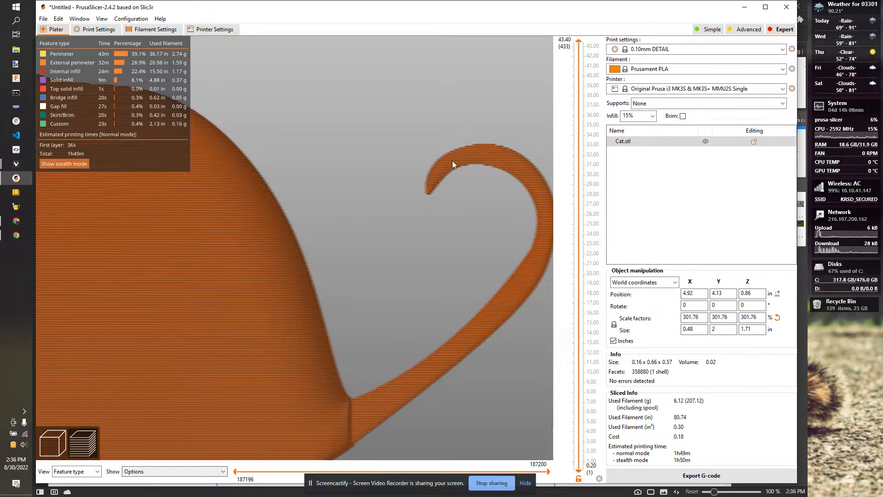
pyautogui.scroll(-4, 440, 249)
pyautogui.moveTo(418, 356); pyautogui.dragTo(510, 331, button='right')
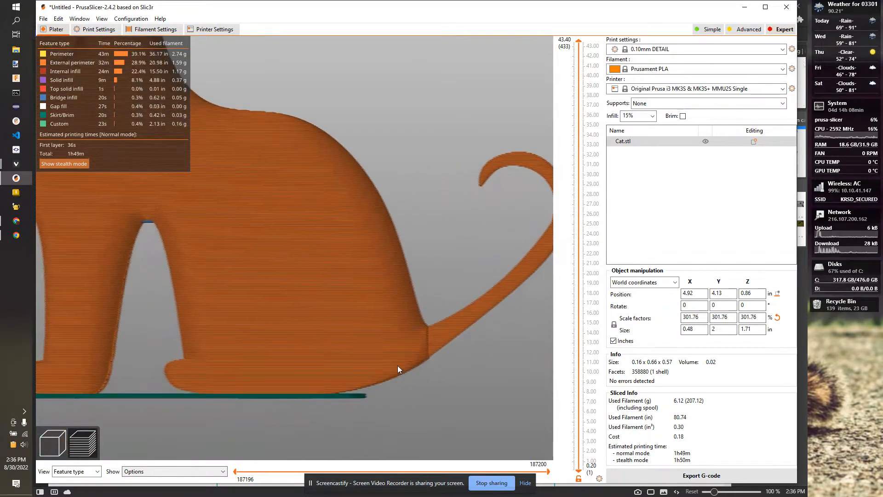
pyautogui.scroll(-4, 399, 361)
pyautogui.moveTo(417, 328); pyautogui.dragTo(540, 288)
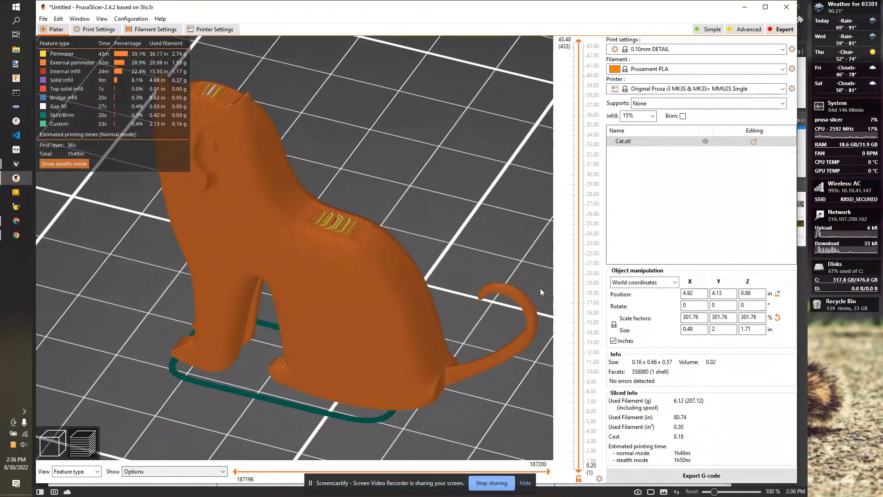
# Step the layer preview from the first layer up to layer 15 at 1.60 mm.
pyautogui.moveTo(578, 41); pyautogui.dragTo(539, 481)
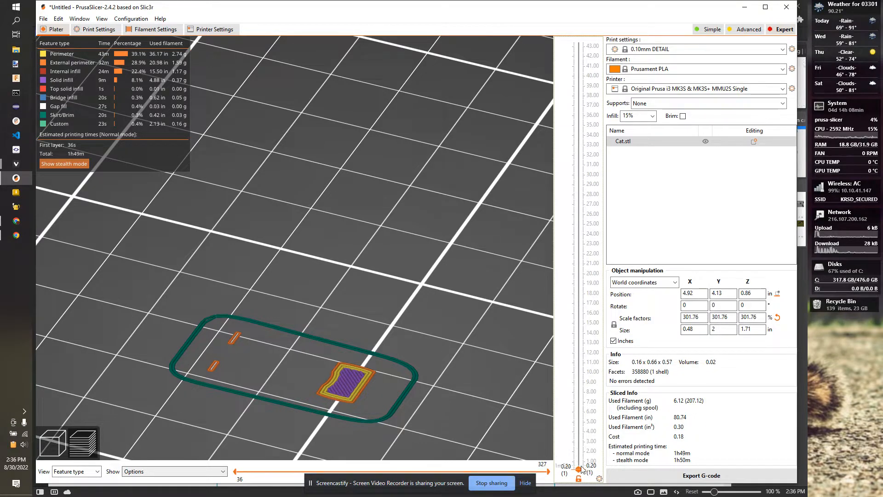
pyautogui.scroll(7, 580, 470)
pyautogui.scroll(3, 581, 465)
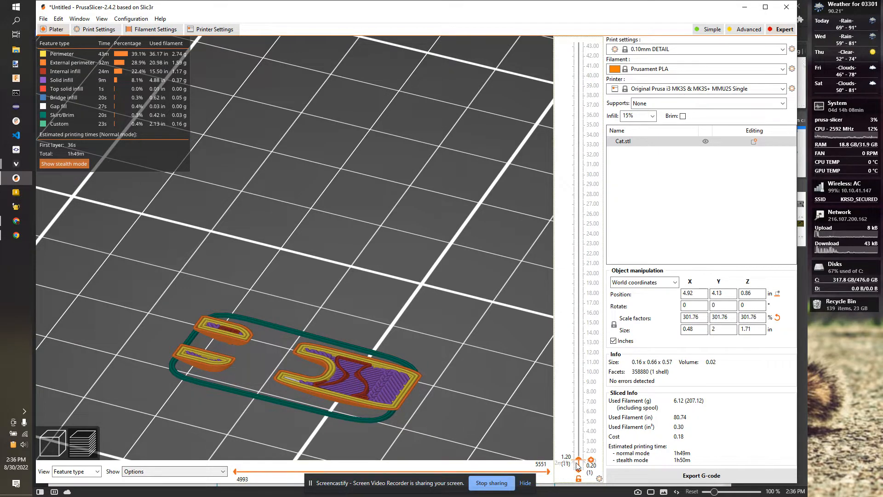
pyautogui.scroll(4, 579, 462)
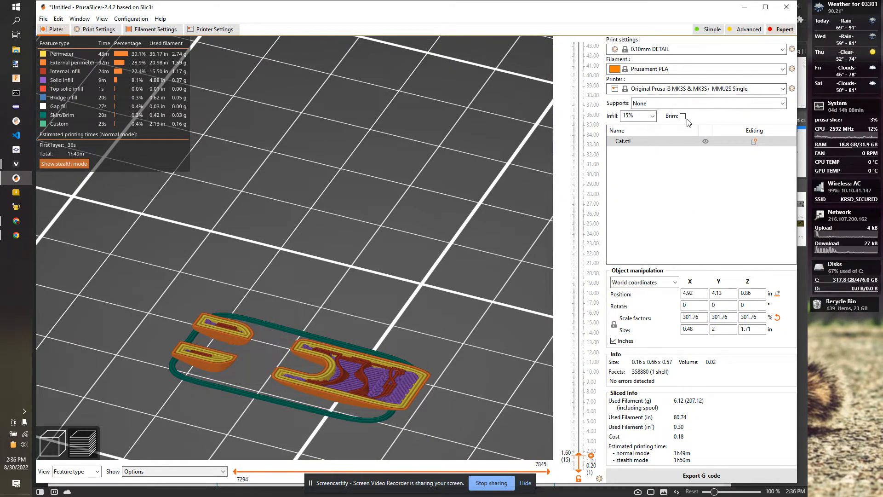
# Set the supports to Support on build plate only.
pyautogui.click(676, 104)
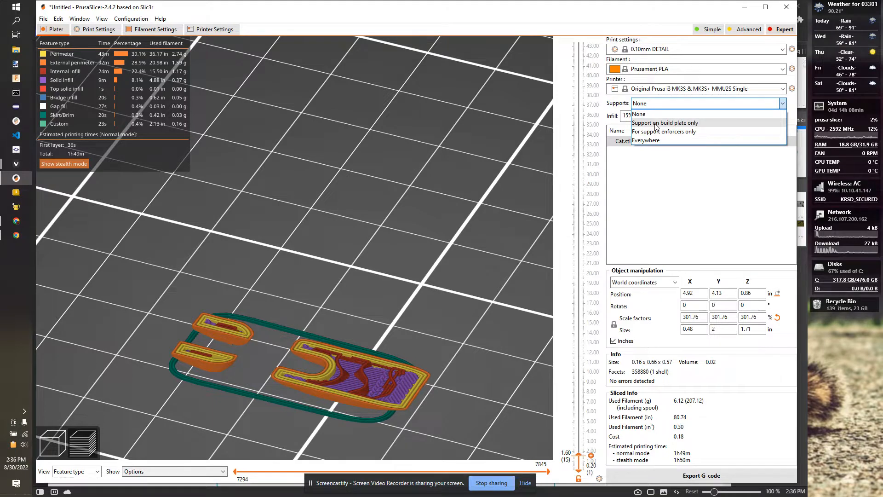
pyautogui.click(656, 123)
pyautogui.click(467, 294)
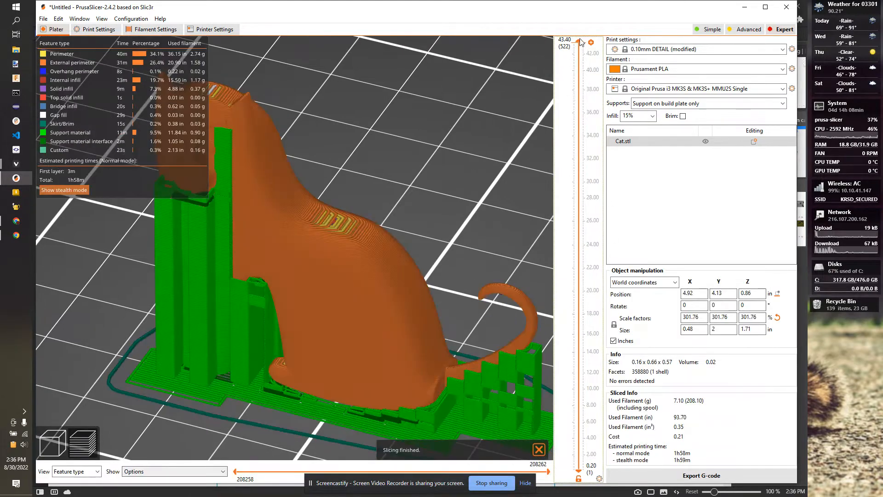
# Lower the layer preview to about 18.4 mm and examine the start of the tail tip and the supports around it.
pyautogui.moveTo(581, 42); pyautogui.dragTo(569, 311)
pyautogui.scroll(5, 500, 302)
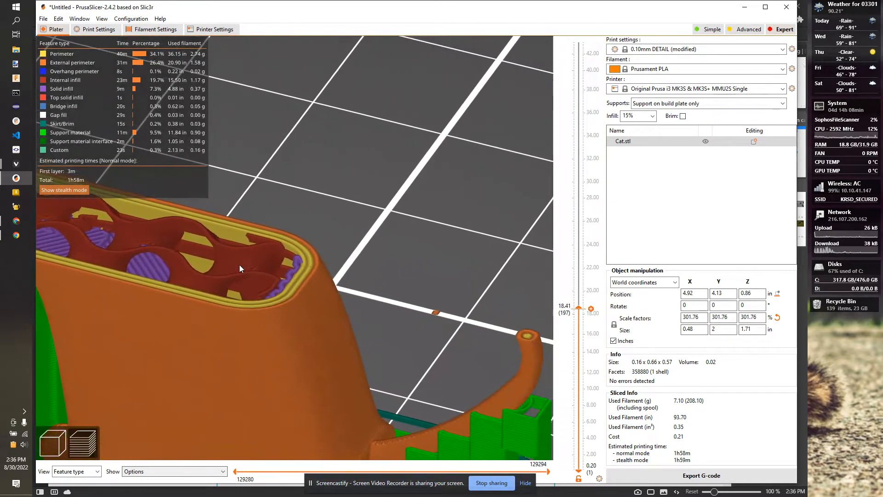
pyautogui.scroll(-1, 239, 265)
pyautogui.moveTo(487, 329); pyautogui.dragTo(395, 282, button='right')
pyautogui.scroll(4, 391, 301)
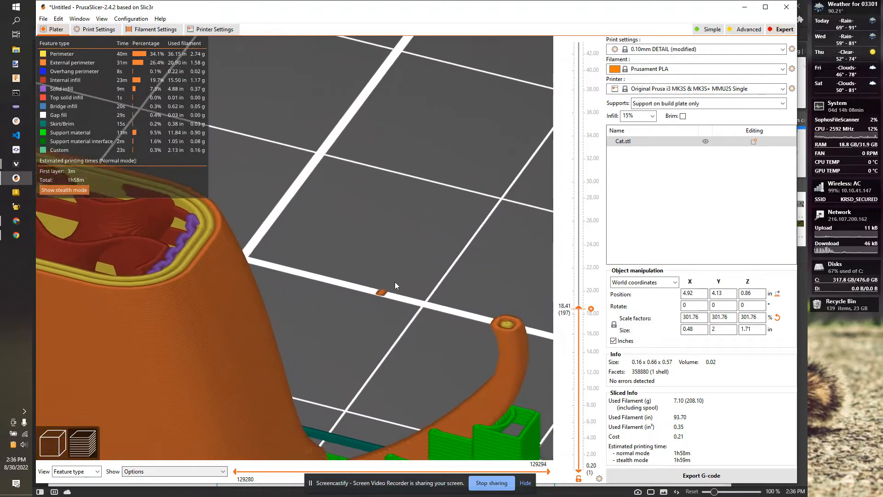
pyautogui.scroll(5, 416, 317)
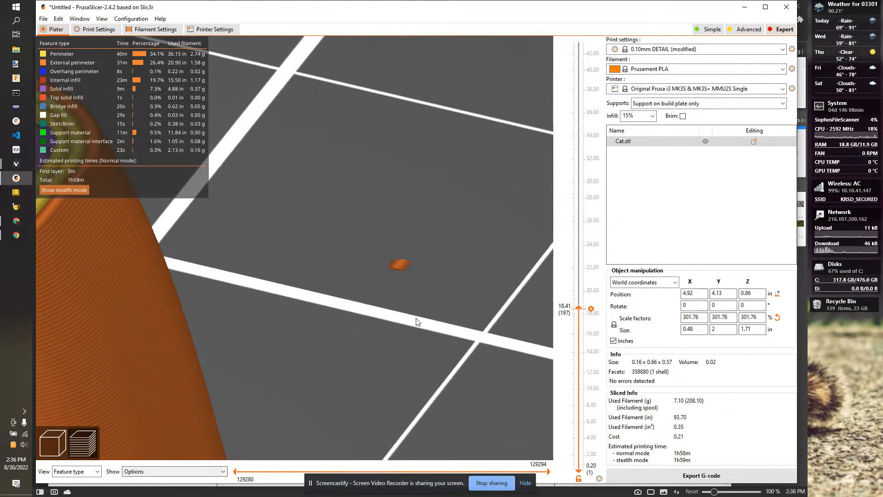
pyautogui.scroll(-6, 417, 321)
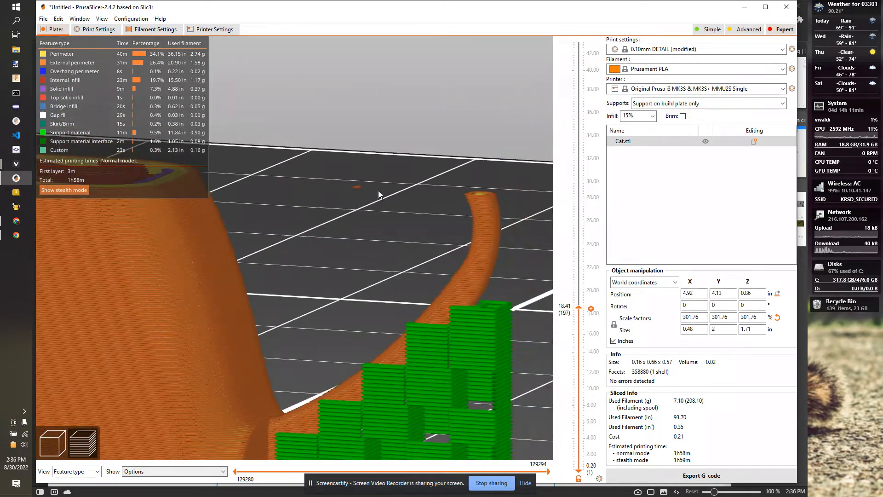
pyautogui.moveTo(378, 190); pyautogui.dragTo(345, 214)
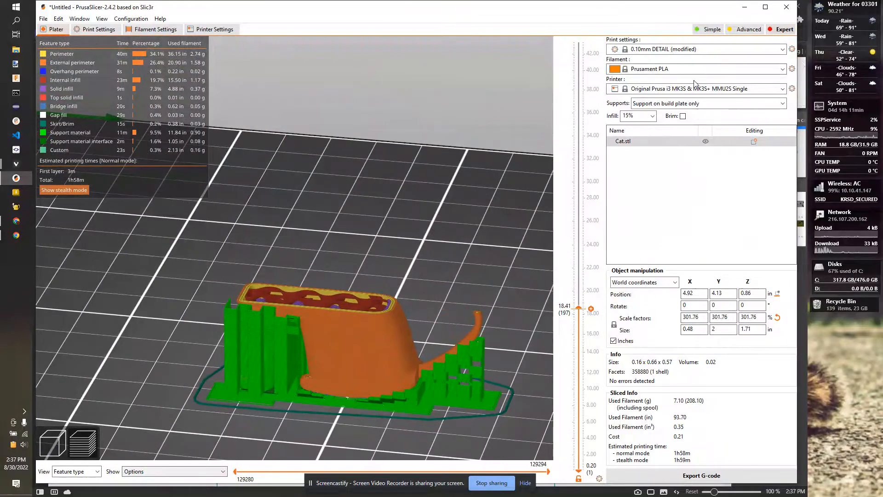
# Set the supports to Everywhere and check the generated supports around the cat's head and tail.
pyautogui.click(682, 107)
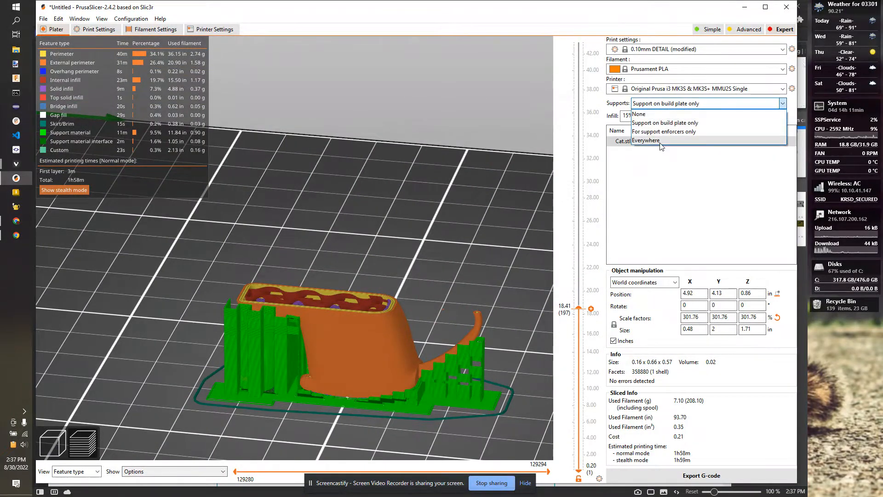
pyautogui.click(644, 141)
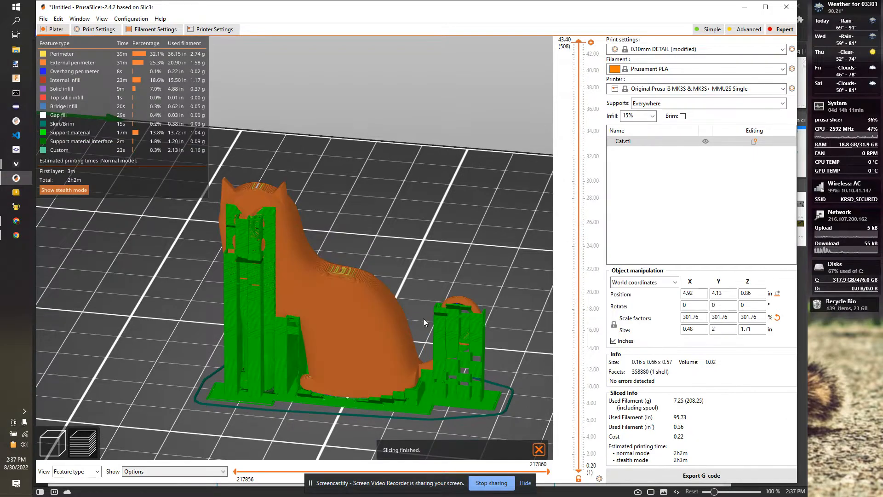
pyautogui.moveTo(435, 214); pyautogui.dragTo(462, 297)
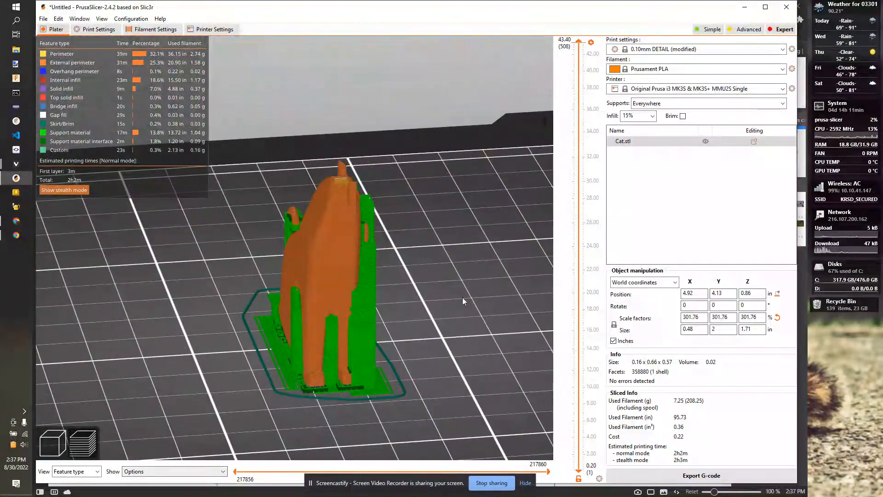
# Return to the 3D editor view and delete Cat.stl from the plate.
pyautogui.click(53, 453)
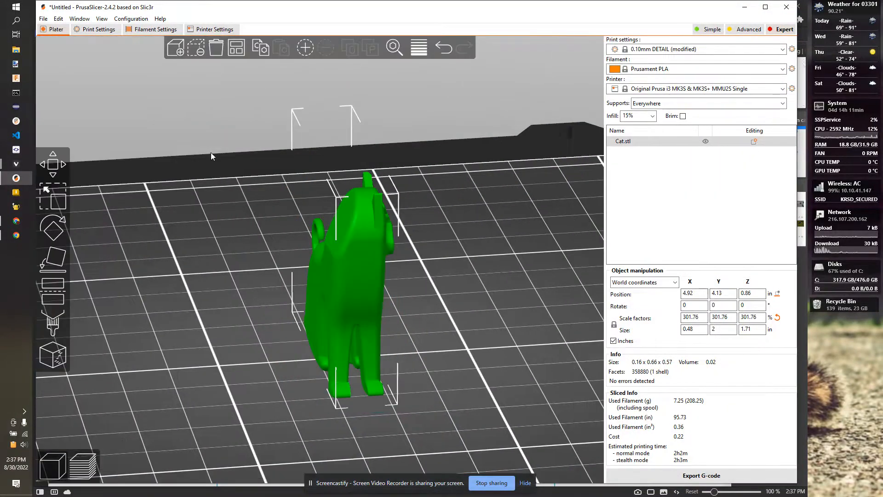
pyautogui.click(218, 49)
pyautogui.click(175, 49)
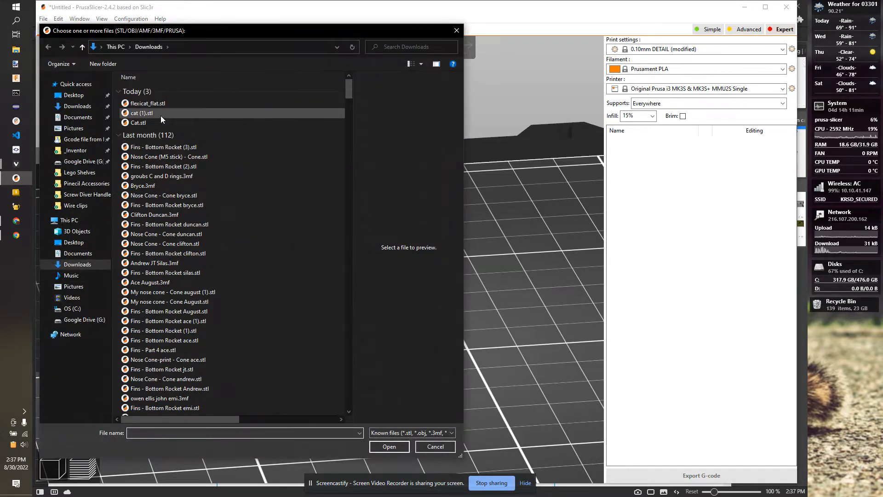
pyautogui.click(146, 123)
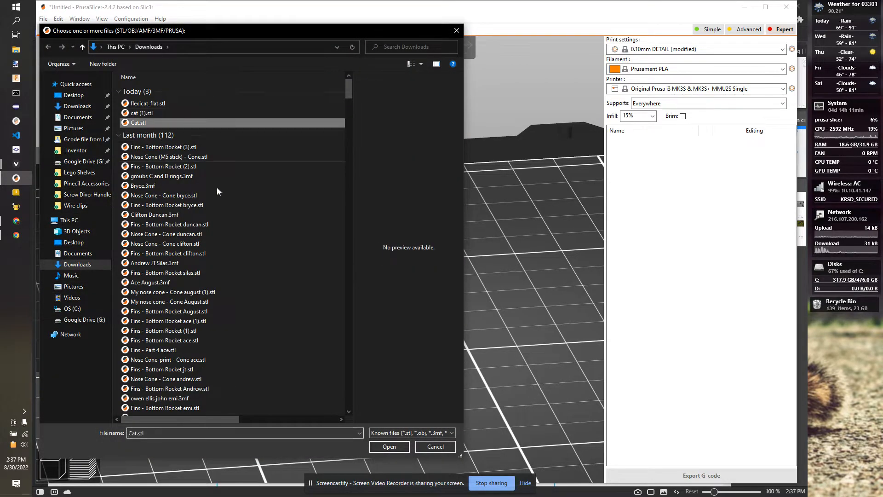
pyautogui.click(394, 445)
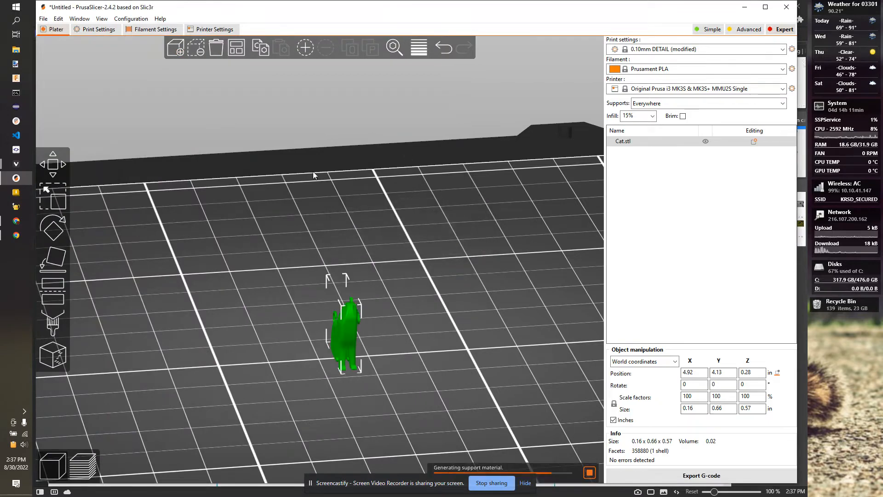
pyautogui.click(198, 49)
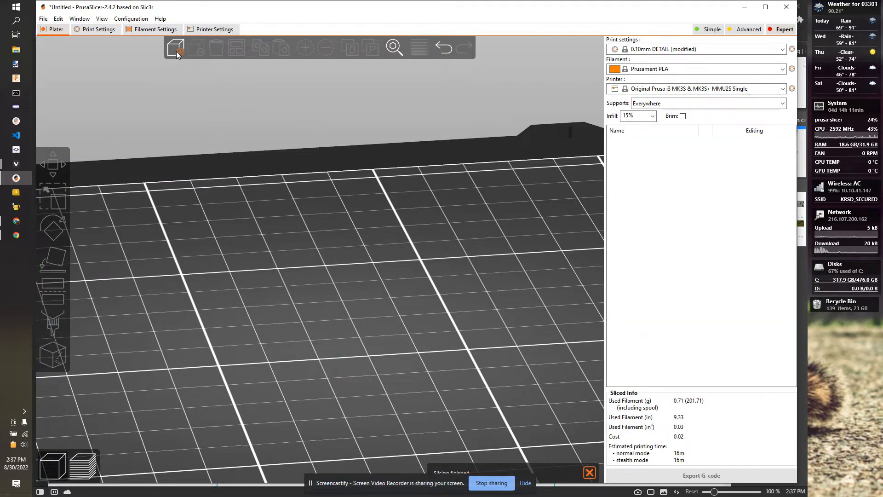
# Import cat (1).stl from the Downloads folder onto the empty plate.
pyautogui.click(175, 49)
pyautogui.click(141, 113)
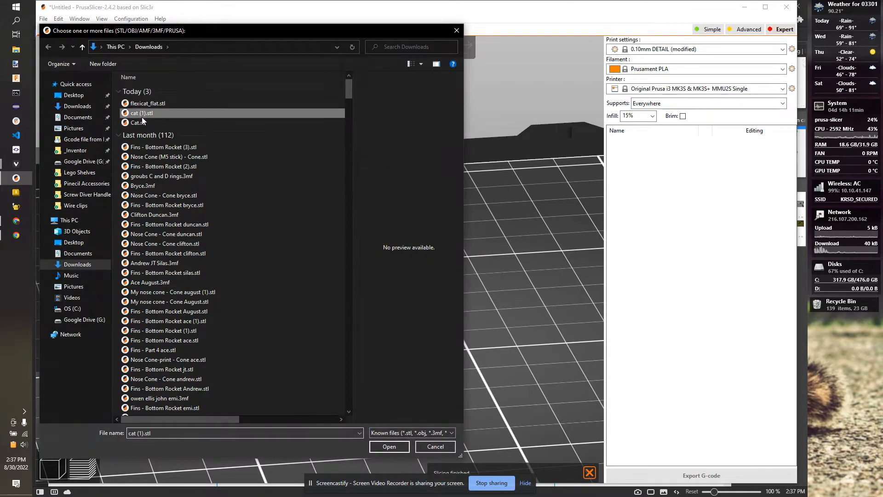
pyautogui.click(144, 123)
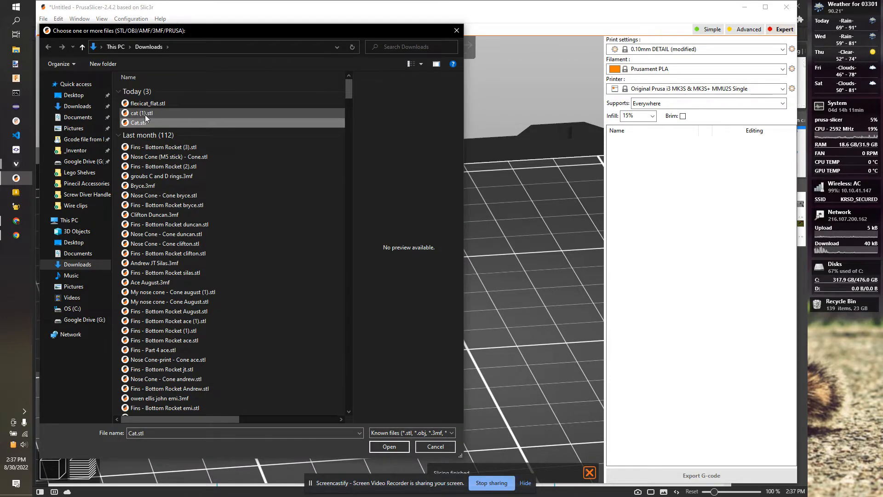
pyautogui.doubleClick(144, 115)
pyautogui.scroll(-3, 347, 229)
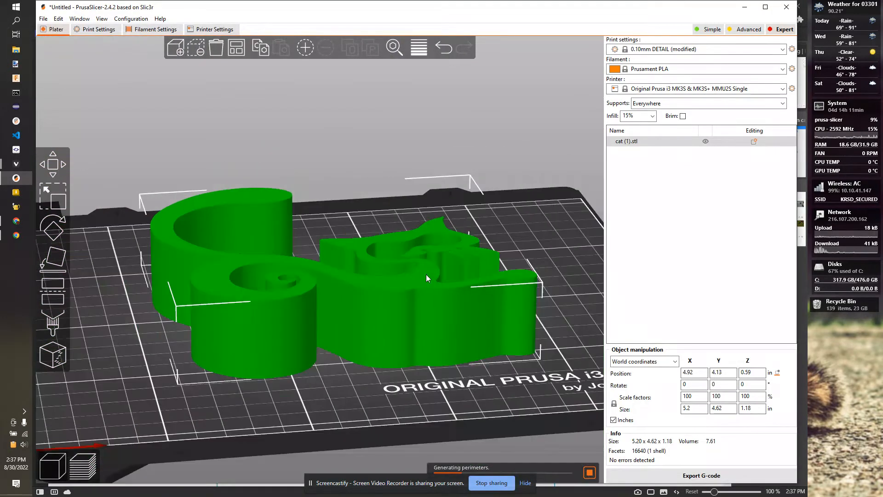
pyautogui.moveTo(426, 275); pyautogui.dragTo(418, 271)
pyautogui.moveTo(568, 297); pyautogui.dragTo(565, 334)
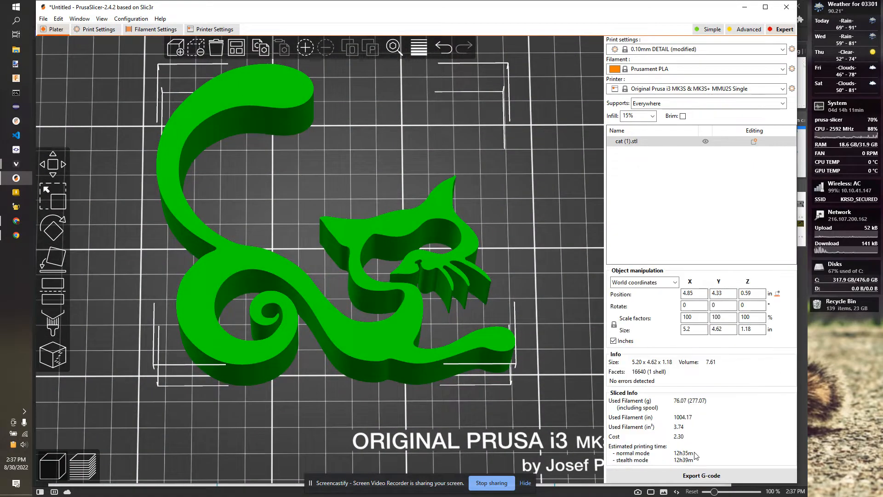
# Switch the print settings to 0.30mm DRAFT, transferring the modified bridging-perimeter and support options to the new preset.
pyautogui.click(637, 49)
pyautogui.click(646, 126)
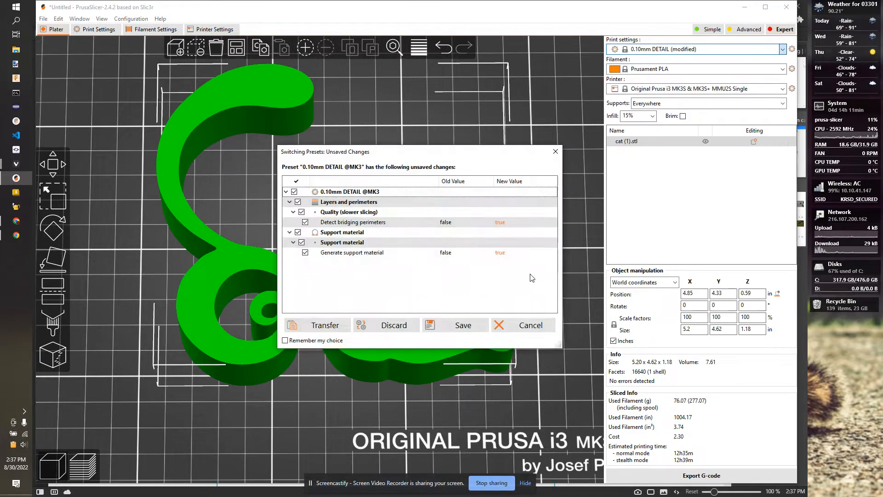
pyautogui.click(317, 323)
pyautogui.moveTo(352, 395); pyautogui.dragTo(425, 283)
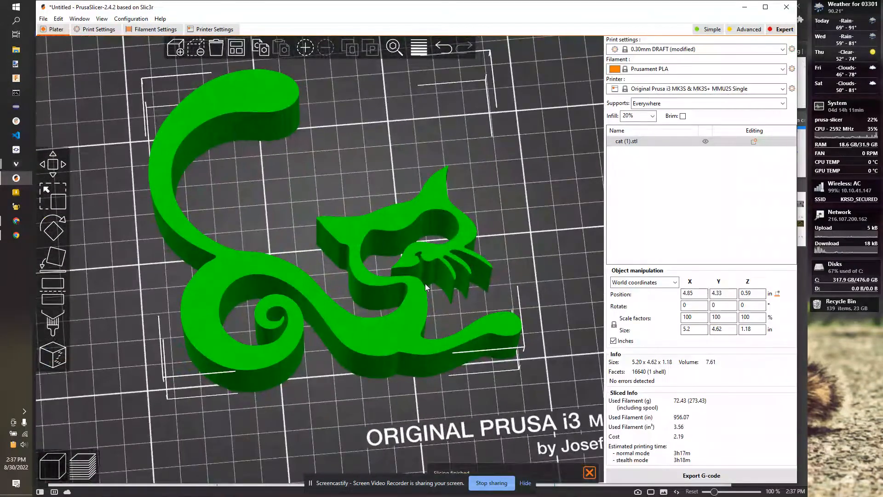
pyautogui.moveTo(516, 293); pyautogui.dragTo(515, 272)
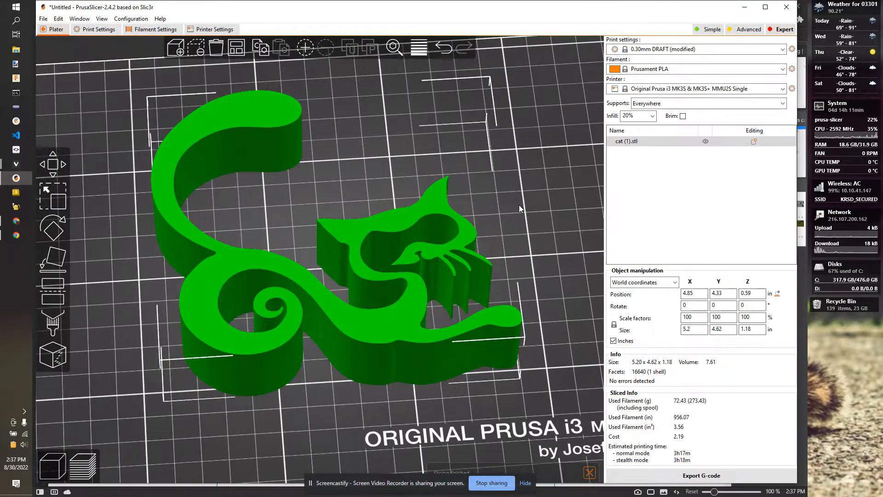
pyautogui.moveTo(519, 205); pyautogui.dragTo(488, 233, button='right')
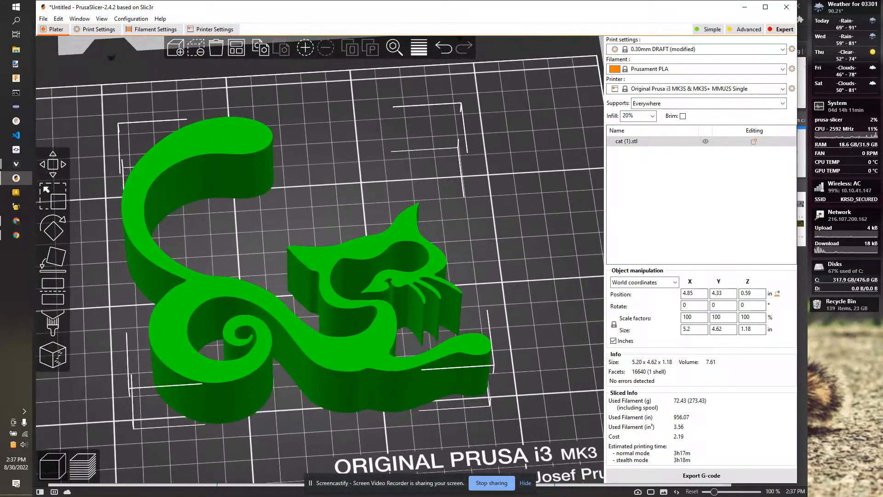
# Show the sliced preview of the flat cat and examine its walls and estimated print time.
pyautogui.click(77, 467)
pyautogui.moveTo(497, 228); pyautogui.dragTo(497, 231)
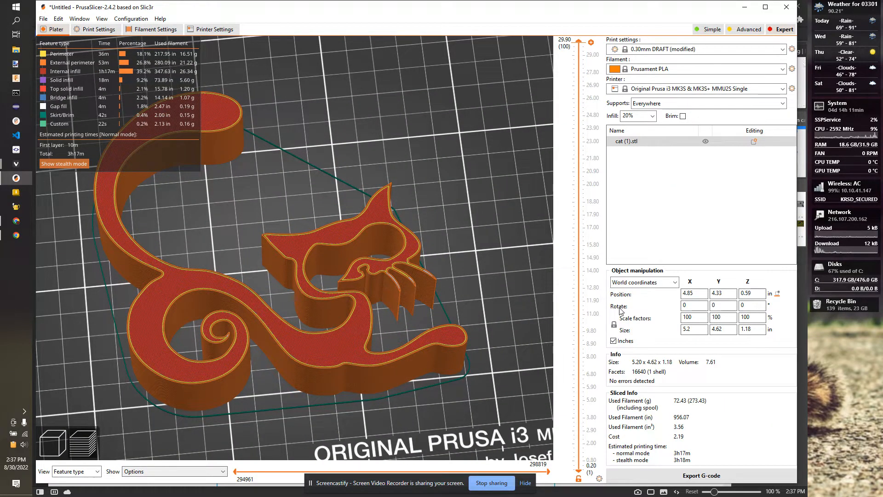
pyautogui.moveTo(491, 296); pyautogui.dragTo(274, 250)
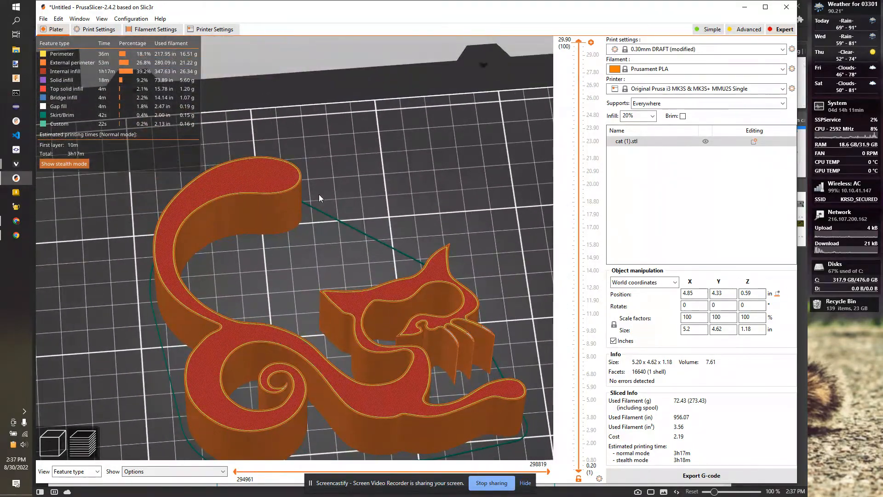
pyautogui.moveTo(330, 261); pyautogui.dragTo(329, 216)
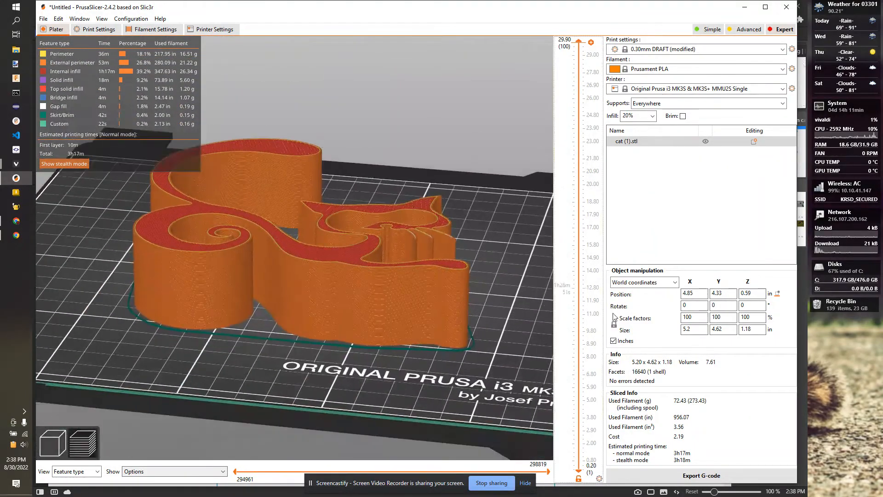
# Scale the cat uniformly to 3 in along X and examine its face and whiskers in the sliced preview.
pyautogui.moveTo(452, 321); pyautogui.dragTo(447, 338)
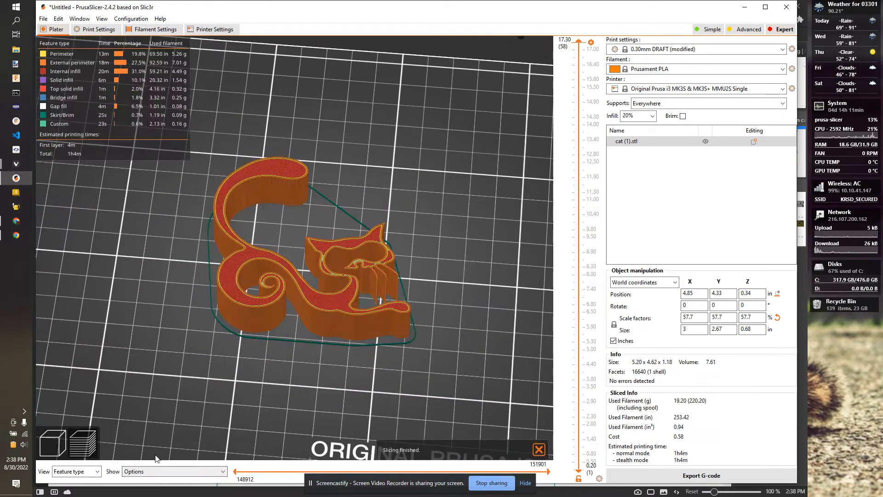
pyautogui.scroll(6, 362, 298)
pyautogui.moveTo(490, 187); pyautogui.dragTo(487, 213)
pyautogui.scroll(5, 487, 214)
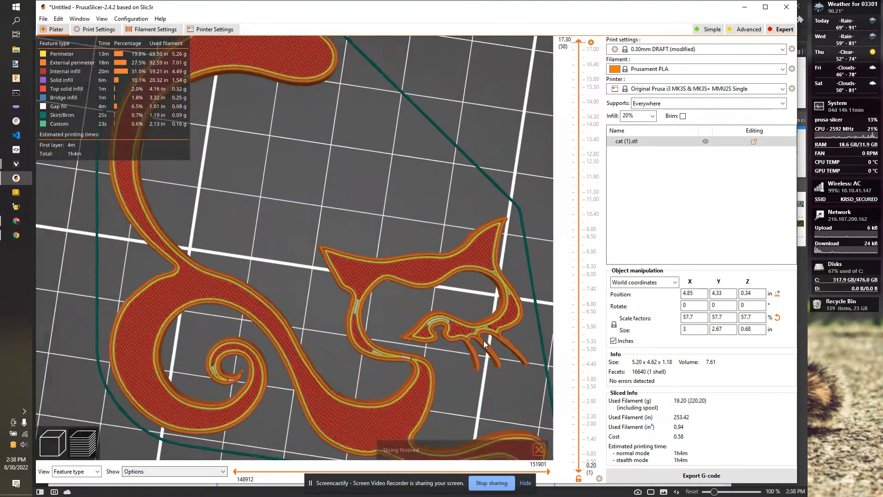
pyautogui.scroll(-8, 460, 331)
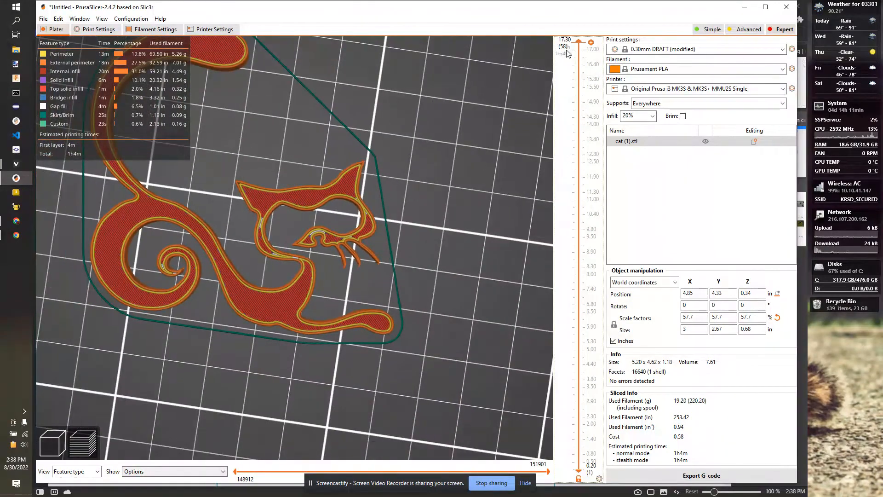
# Run the layer preview down and back to the top layer, and undo the last scaling in the 3D editor.
pyautogui.moveTo(579, 41); pyautogui.dragTo(594, 192)
pyautogui.moveTo(618, 405); pyautogui.dragTo(588, 1)
pyautogui.moveTo(482, 335); pyautogui.dragTo(432, 363)
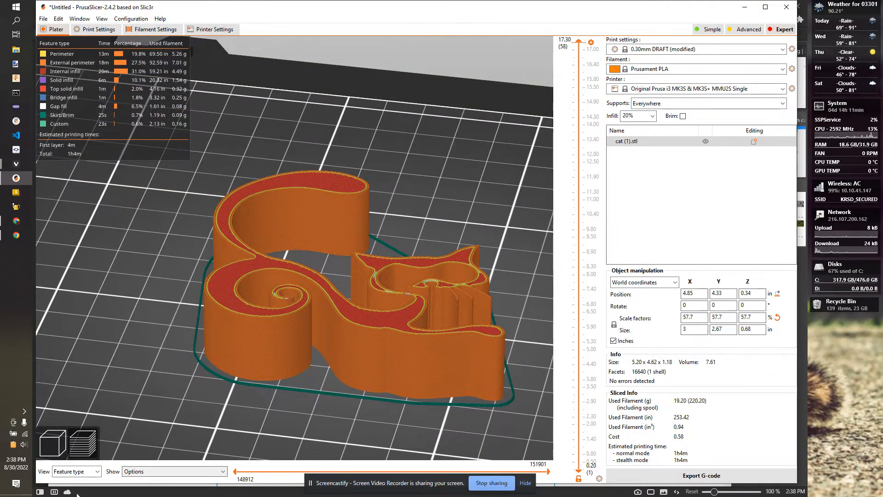
pyautogui.click(55, 440)
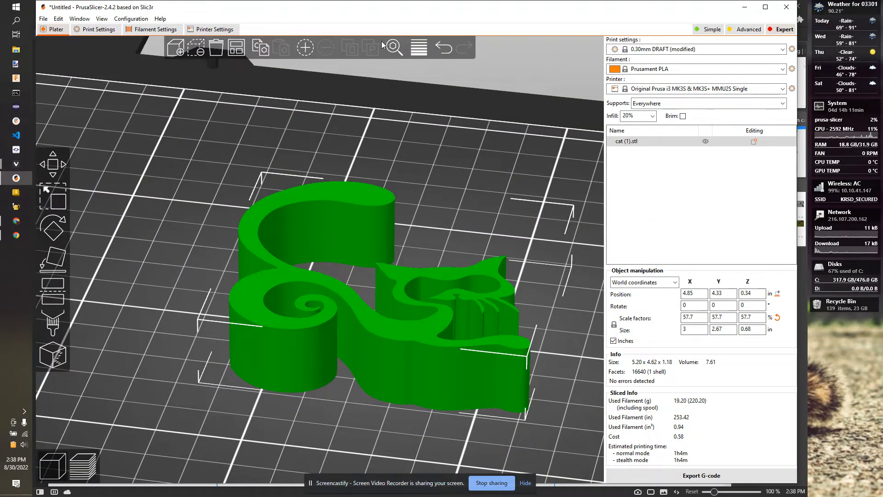
pyautogui.click(437, 47)
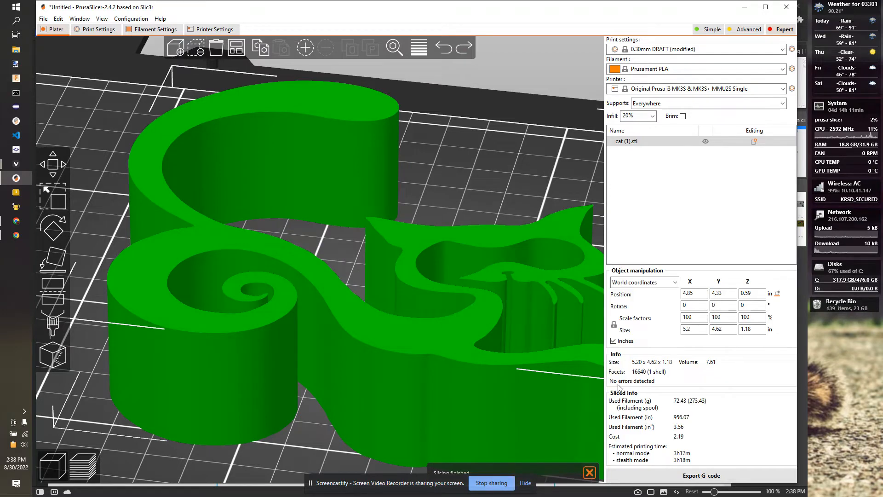
# Unlock the uniform scaling and set only the cat's Z size to 0.25 in.
pyautogui.click(750, 329)
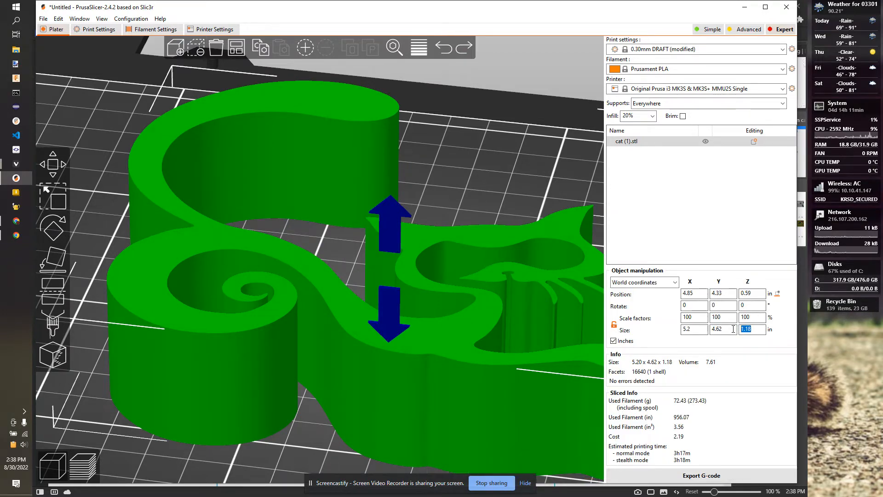
pyautogui.write('.25')
pyautogui.press('Return')
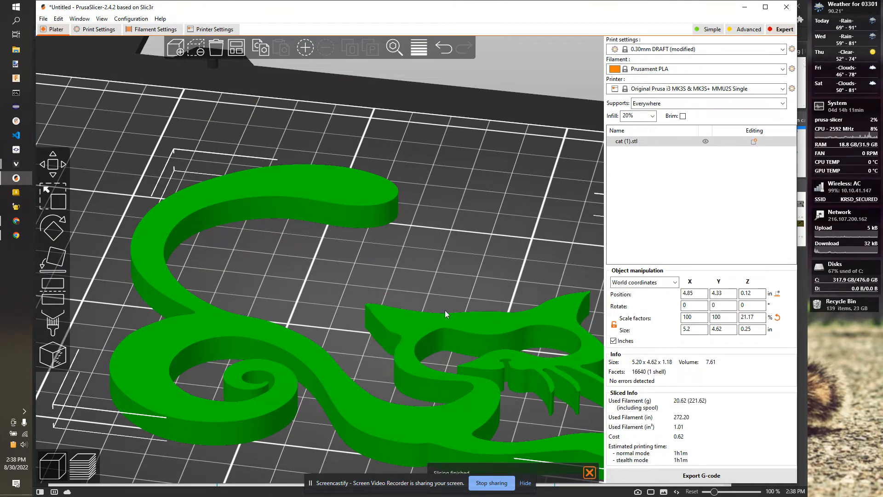
# Show the sliced preview of the thinned cat and examine its outline, face and whiskers up close.
pyautogui.click(76, 466)
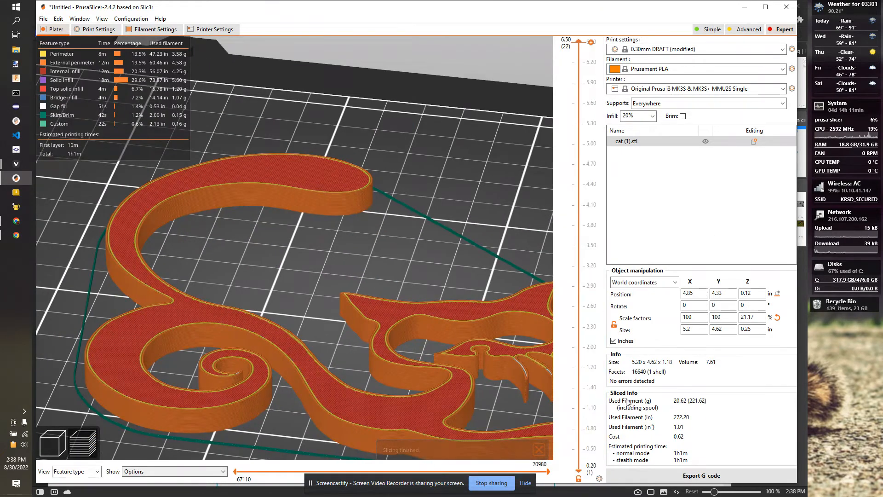
pyautogui.scroll(-3, 348, 241)
pyautogui.moveTo(358, 237)
pyautogui.mouseDown()
pyautogui.moveTo(369, 266)
pyautogui.moveTo(357, 254)
pyautogui.mouseUp()
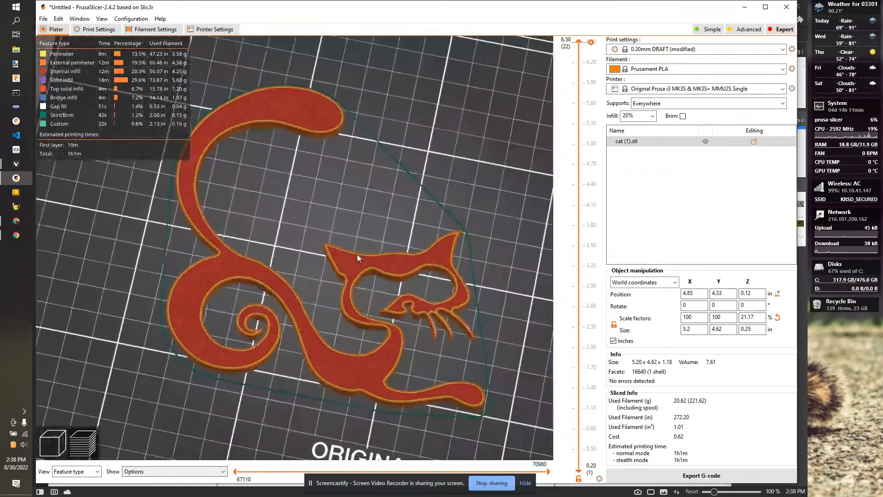
pyautogui.scroll(5, 357, 253)
pyautogui.scroll(-5, 384, 214)
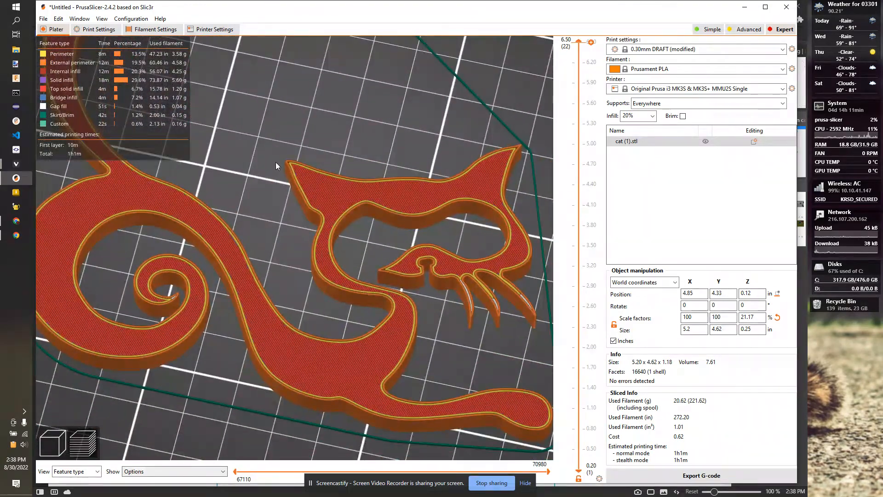
pyautogui.scroll(5, 266, 156)
pyautogui.moveTo(305, 252)
pyautogui.mouseDown()
pyautogui.moveTo(310, 213)
pyautogui.moveTo(308, 241)
pyautogui.mouseUp()
# Lower the layer preview to layer 12 at 3.50 mm to inspect the infill, and return it to the top layer.
pyautogui.moveTo(579, 42); pyautogui.dragTo(583, 246)
pyautogui.scroll(-1, 381, 297)
pyautogui.moveTo(363, 283); pyautogui.dragTo(288, 192, button='right')
pyautogui.scroll(-3, 288, 192)
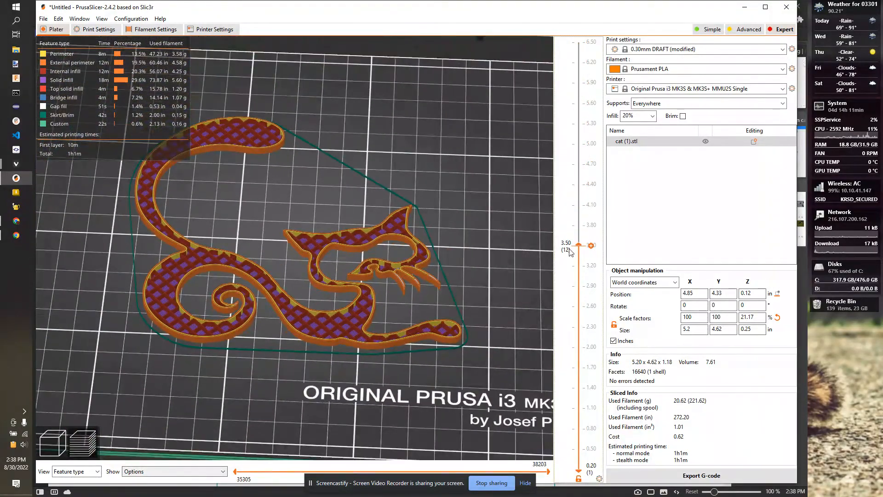
pyautogui.moveTo(591, 246); pyautogui.dragTo(593, 4)
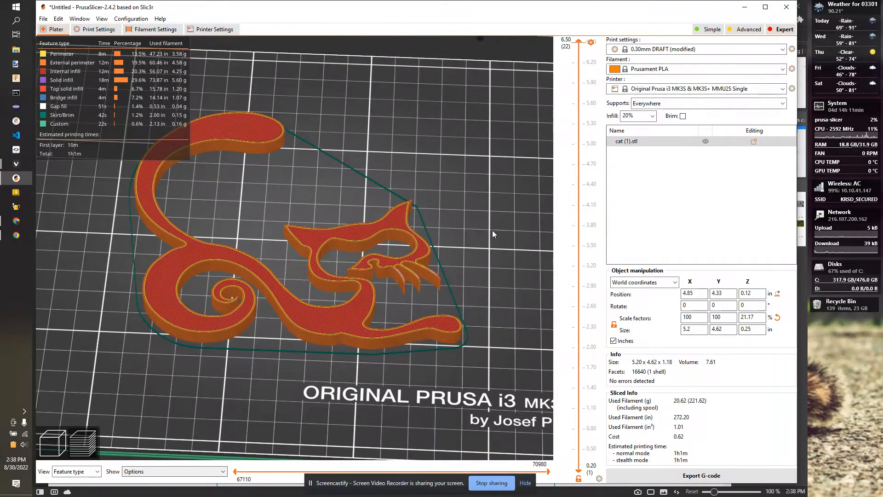
pyautogui.moveTo(492, 230); pyautogui.dragTo(545, 292, button='middle')
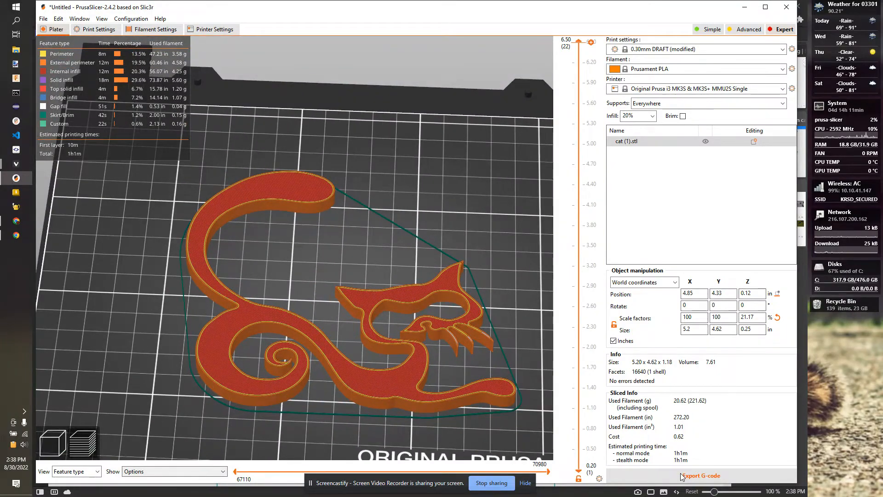